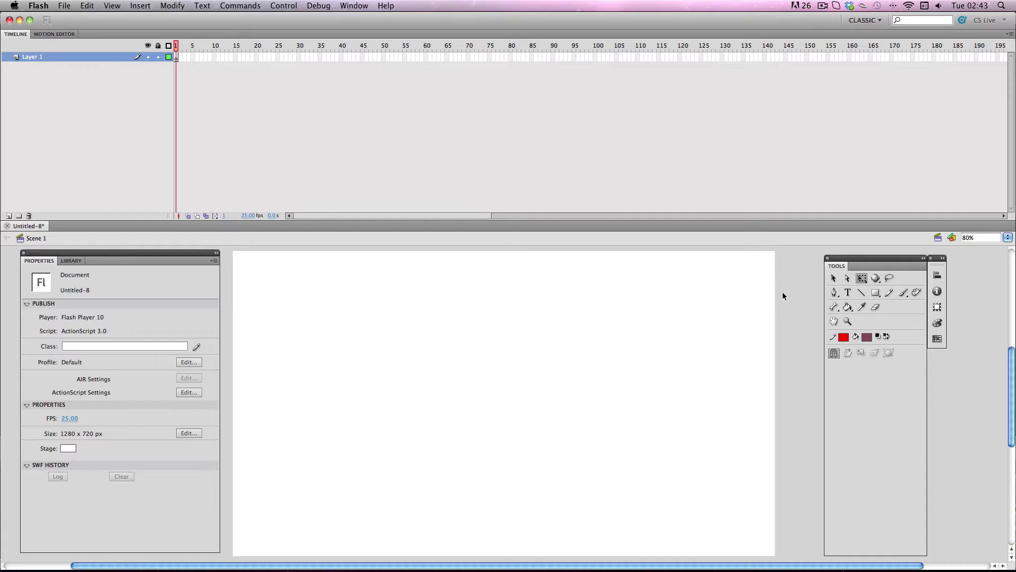
- Type EXAMPLE in maroon Adore64 at 100 pt and move it to X 263.40, Y 232.45
click(847, 292)
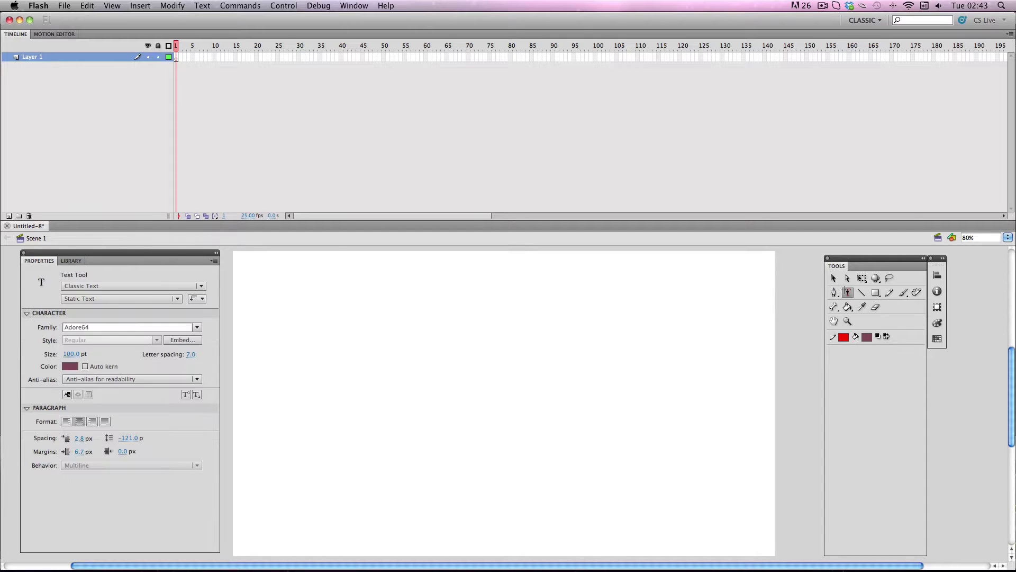
click(415, 361)
text(EXAMPLE)
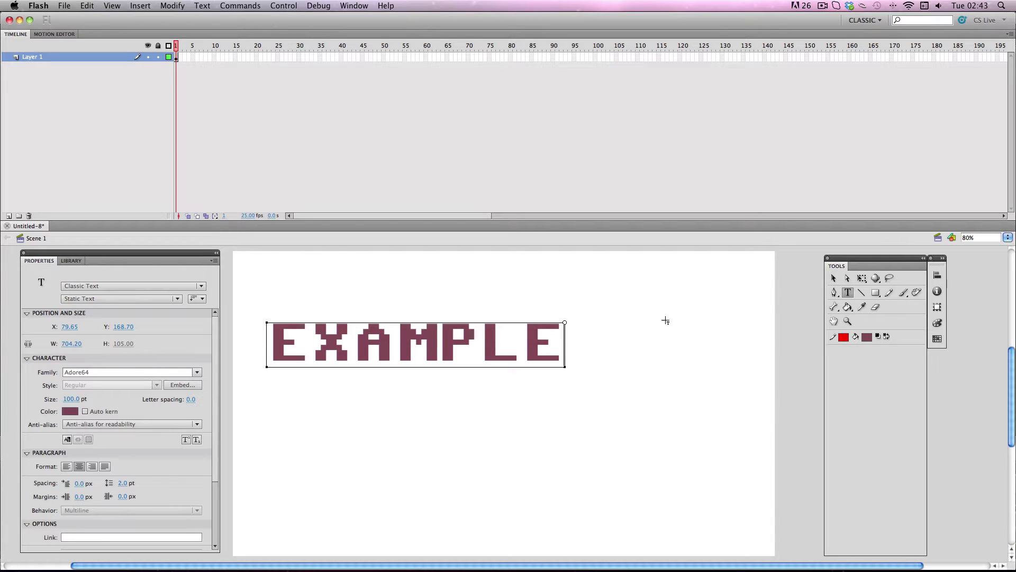
click(834, 277)
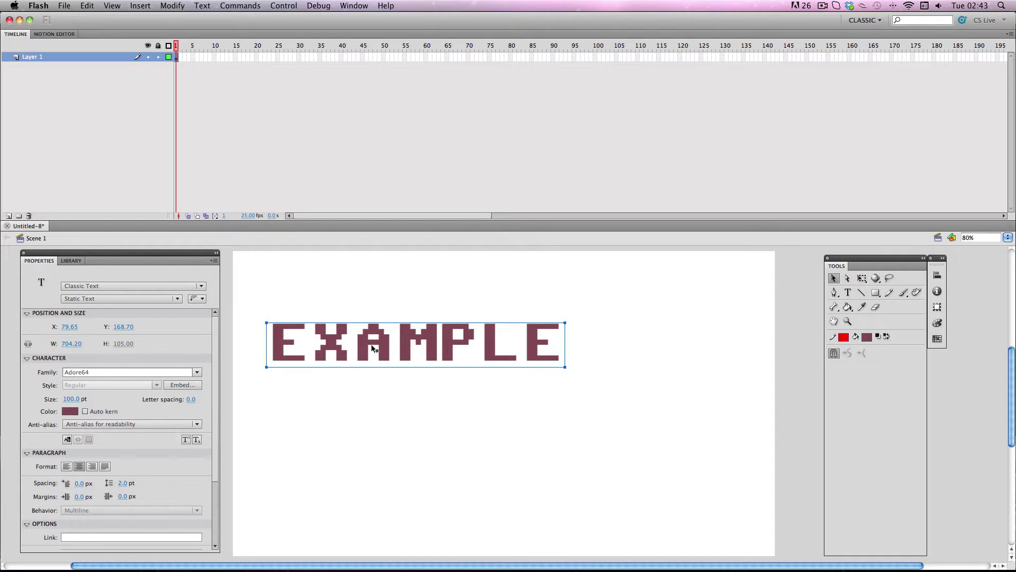
drag(367, 339, 445, 366)
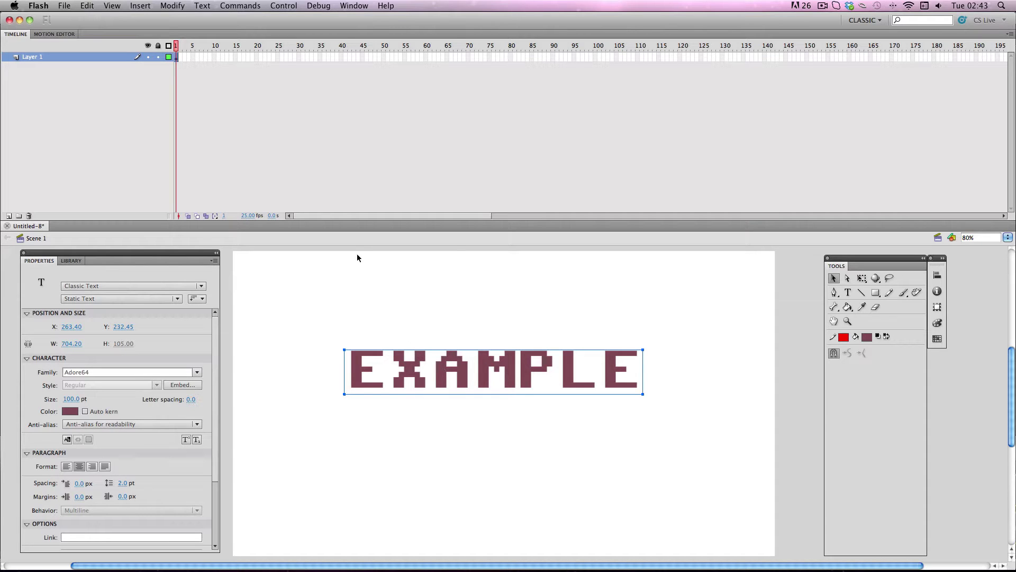
- Align EXAMPLE to the stage's horizontal and vertical centres with the Align panel, then reselect it
click(348, 5)
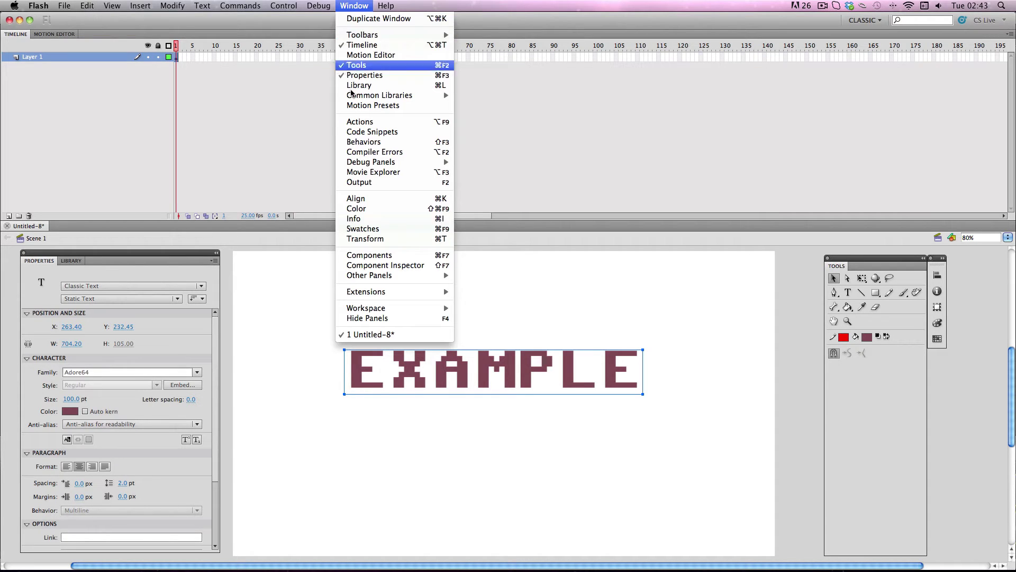
click(386, 200)
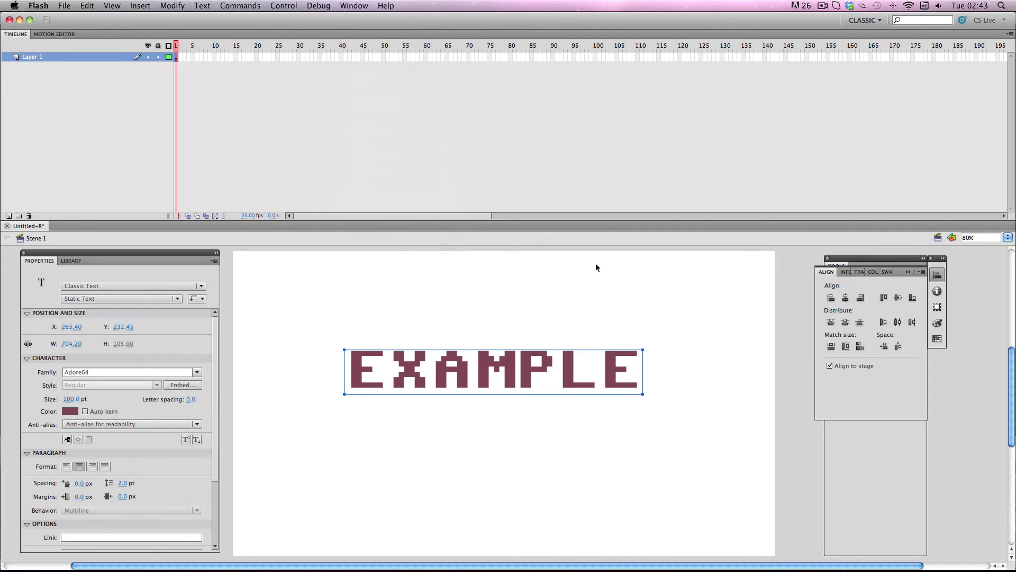
click(847, 299)
click(847, 324)
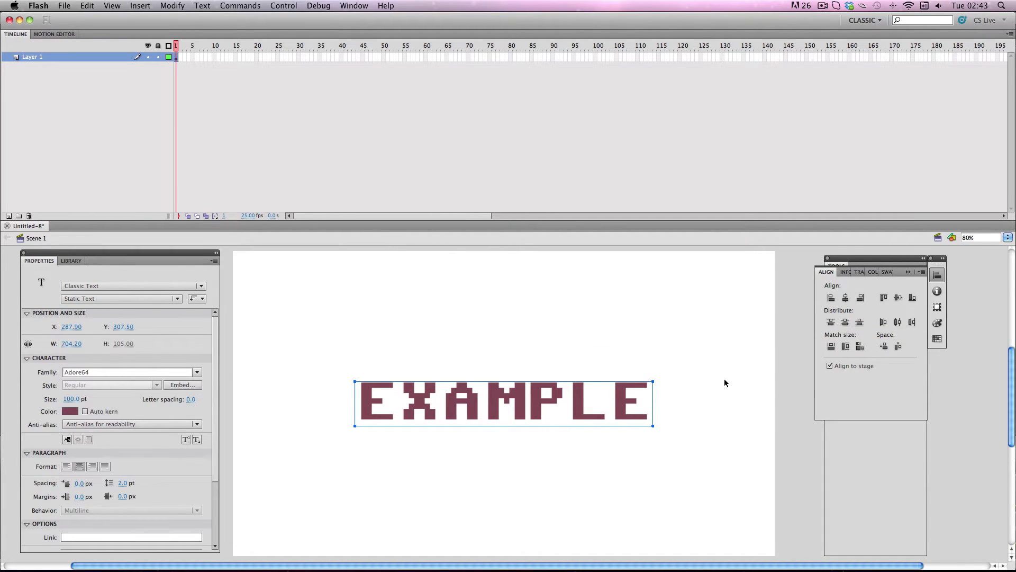
click(644, 474)
click(540, 397)
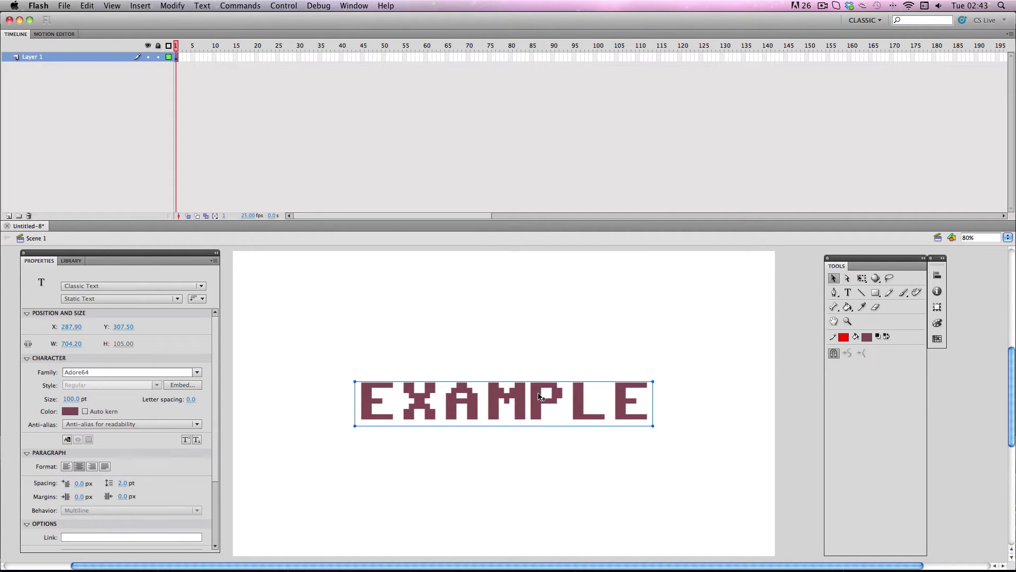
- Convert EXAMPLE to a movie clip and give it a motion tween ending at frame 20
key(F8)
click(614, 154)
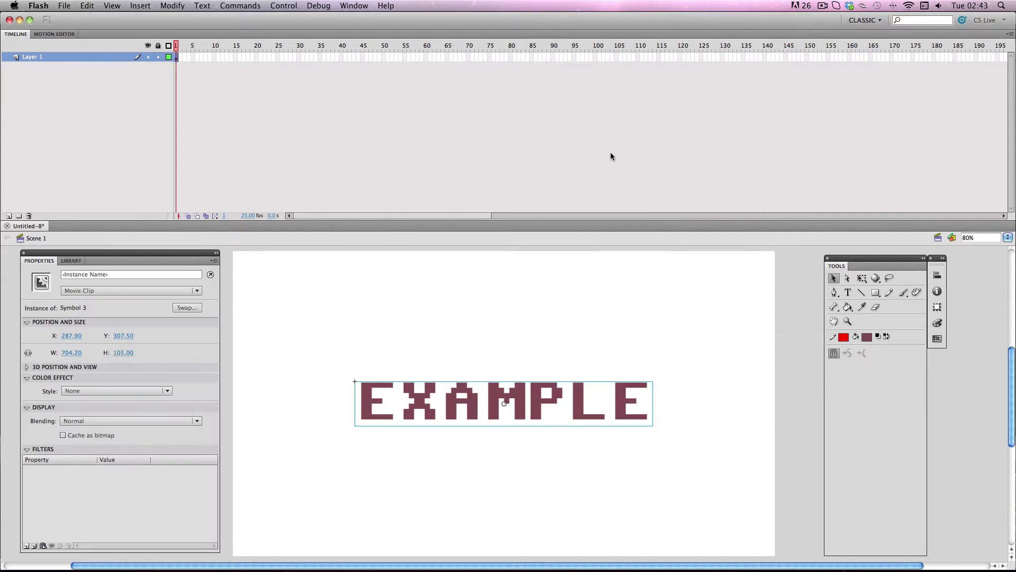
right_click(176, 57)
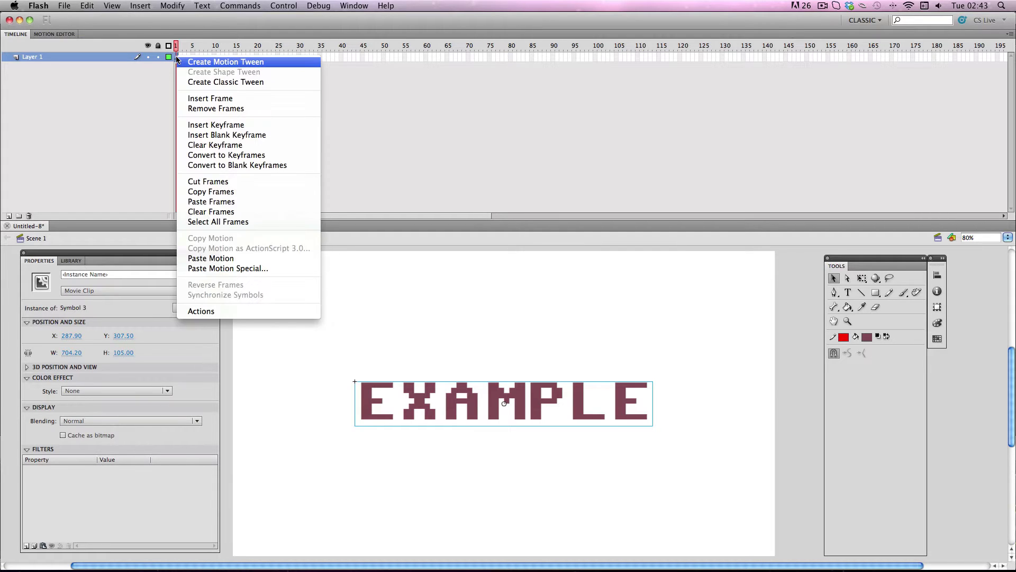
click(180, 62)
click(282, 90)
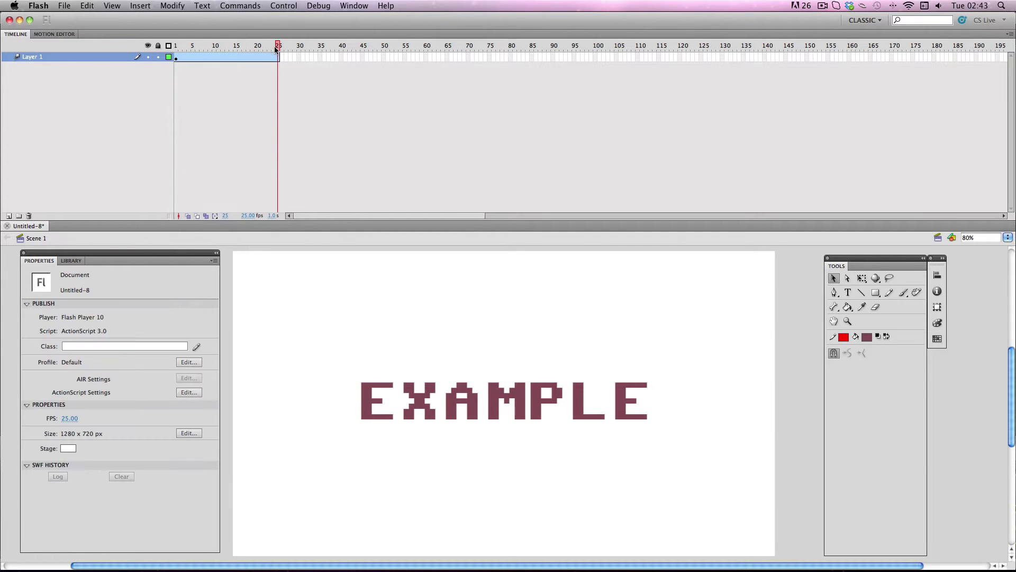
drag(279, 57, 257, 57)
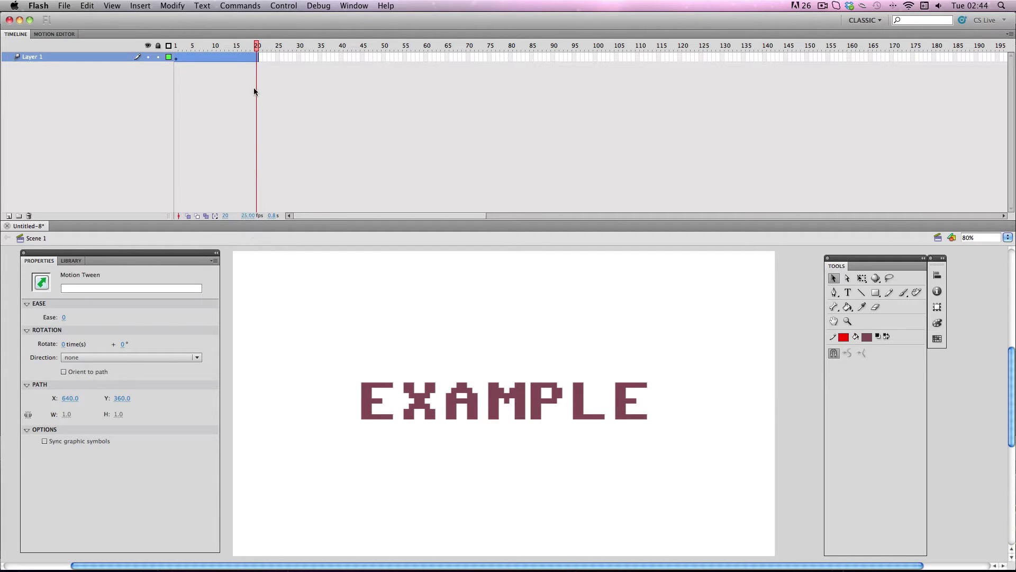
- Preview the tween, then move EXAMPLE up and right at frame 20 to X 332.90, Y 270.05
click(176, 46)
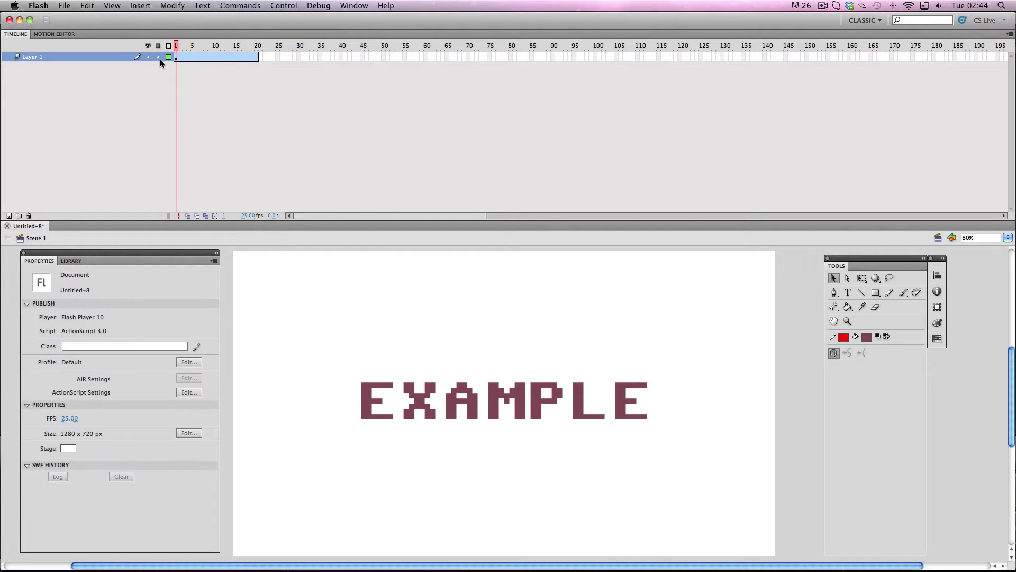
click(160, 57)
key(Return)
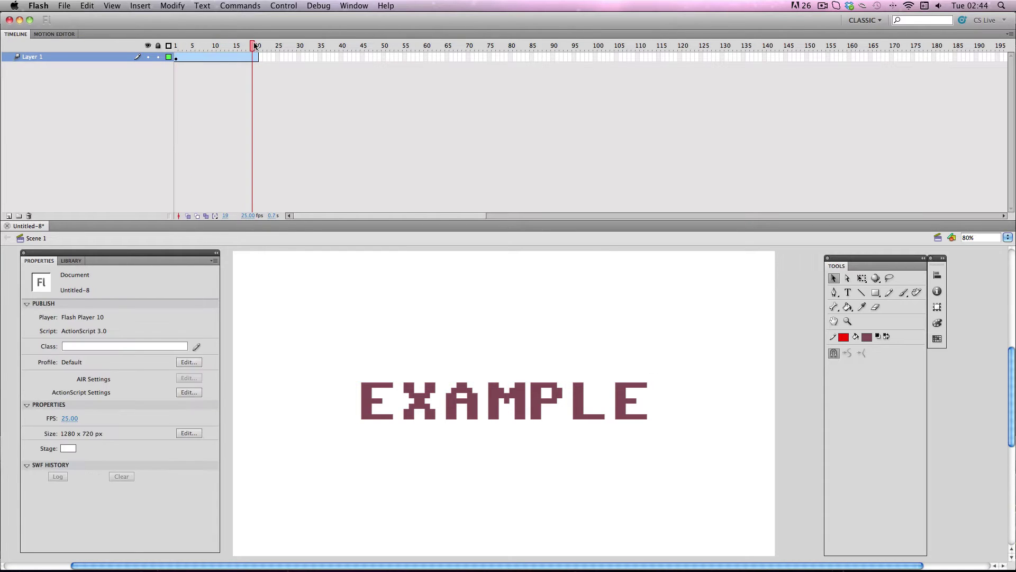
click(361, 396)
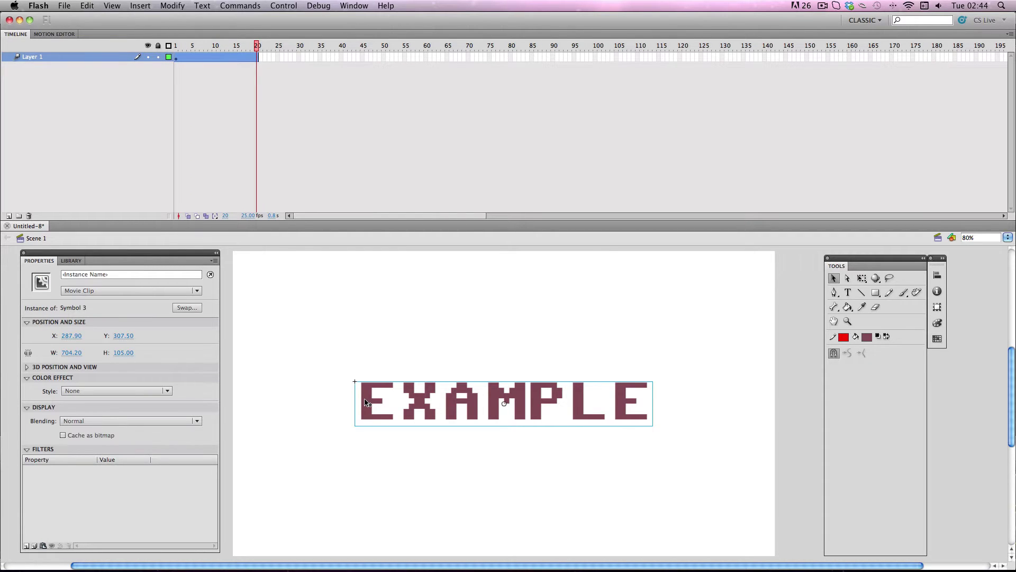
drag(366, 404, 385, 387)
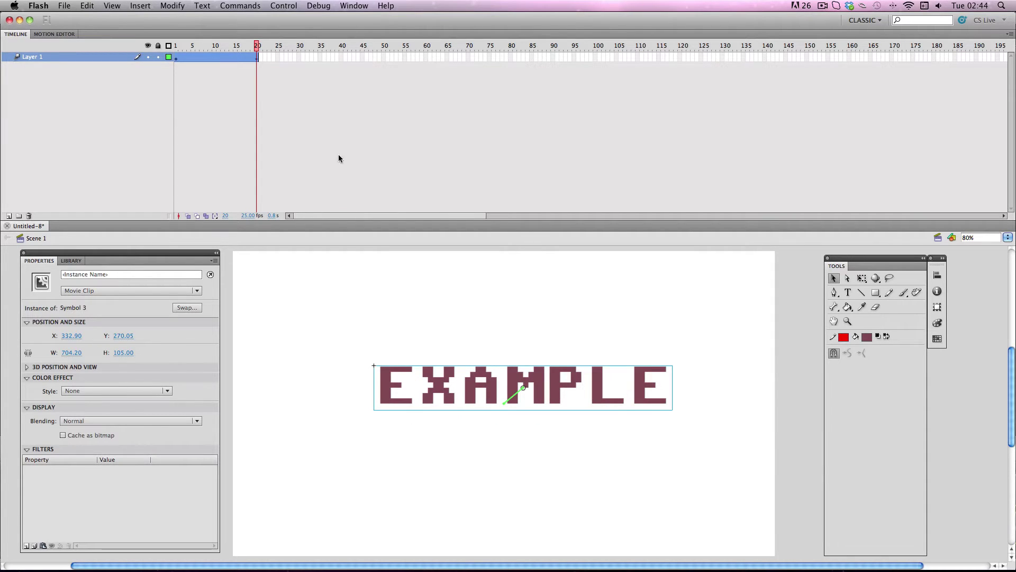
- Set the EXAMPLE tween's ease to 100 and replay to check the deceleration
click(213, 127)
click(212, 57)
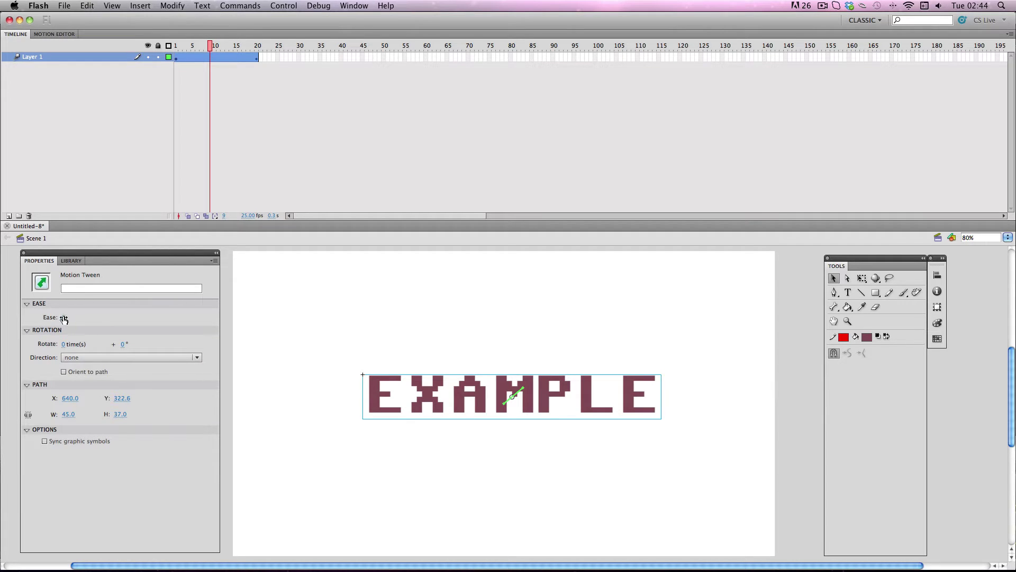
drag(63, 318, 123, 313)
click(325, 319)
key(Return)
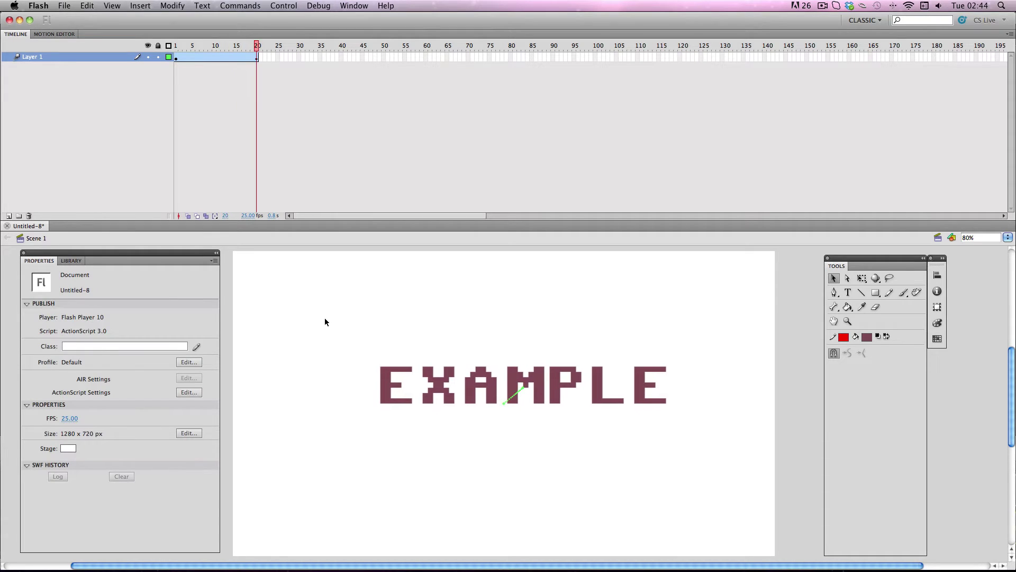
key(Return)
key(Return)
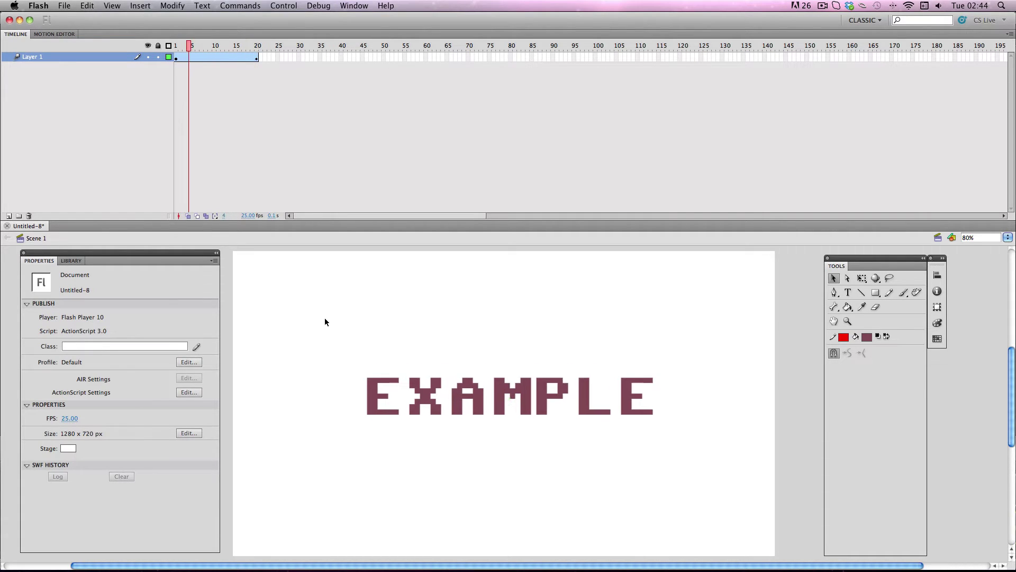
- Rename Layer 1 to MAIN TEXT and copy its tween frames
double_click(69, 56)
text(MAIN T)
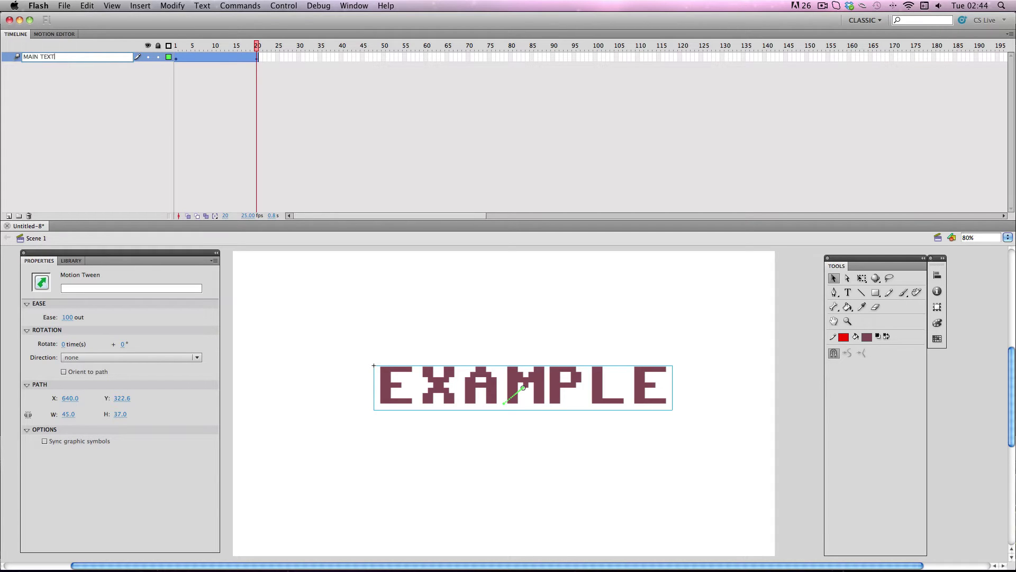
text(EXT)
key(Return)
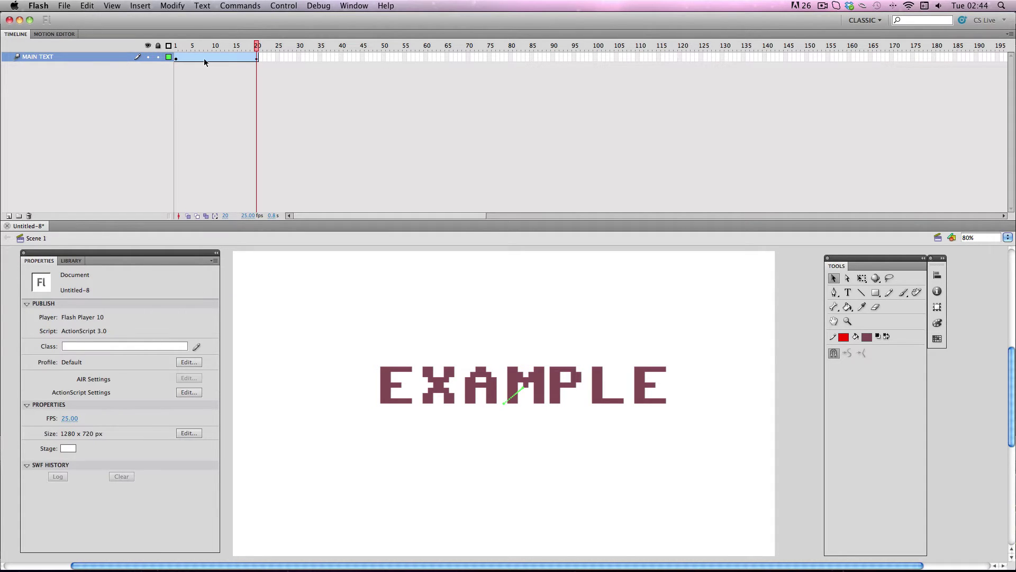
click(217, 57)
right_click(216, 57)
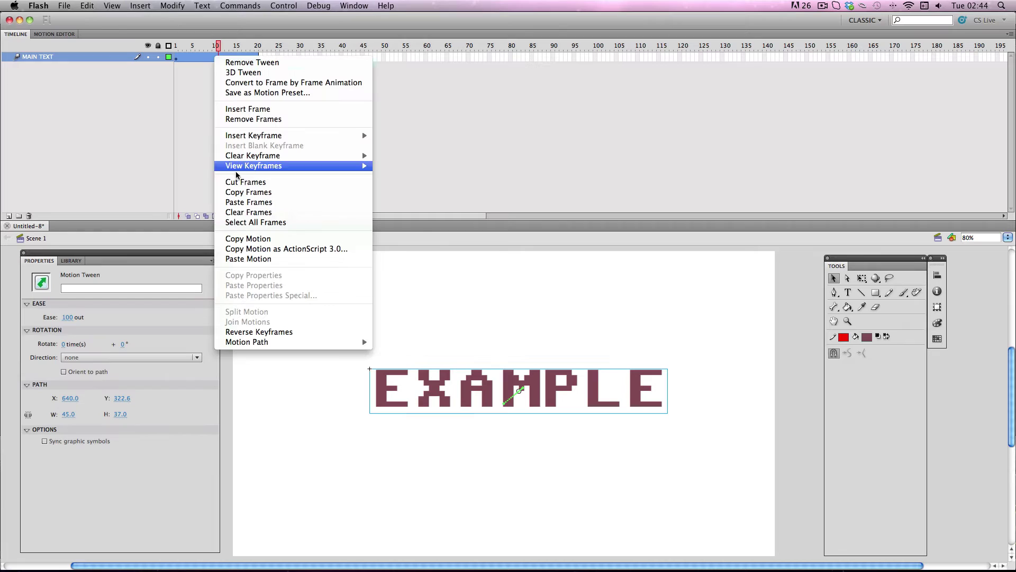
click(239, 192)
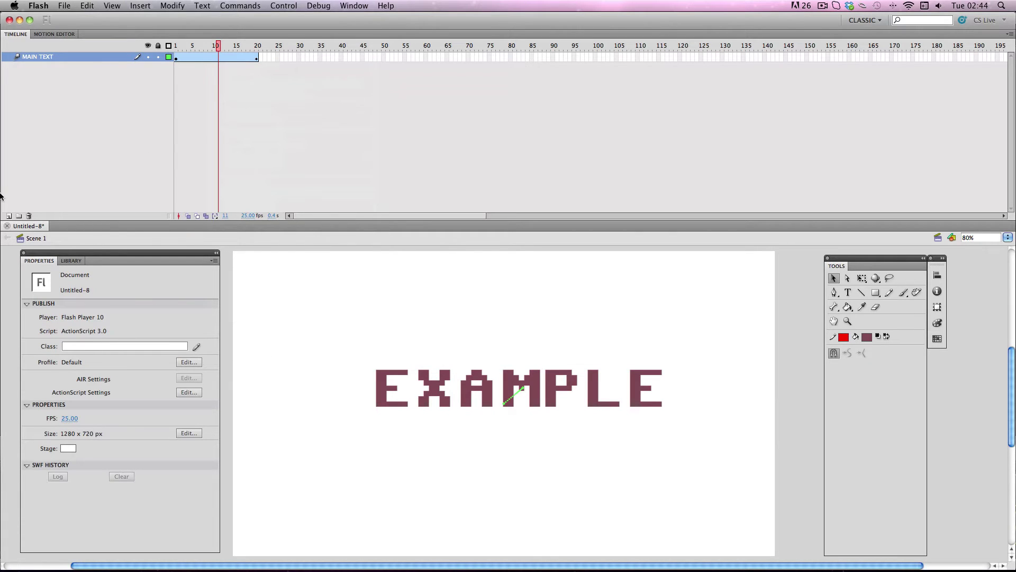
- Add a new layer below MAIN TEXT named UNDERNEATH TEXT
click(9, 216)
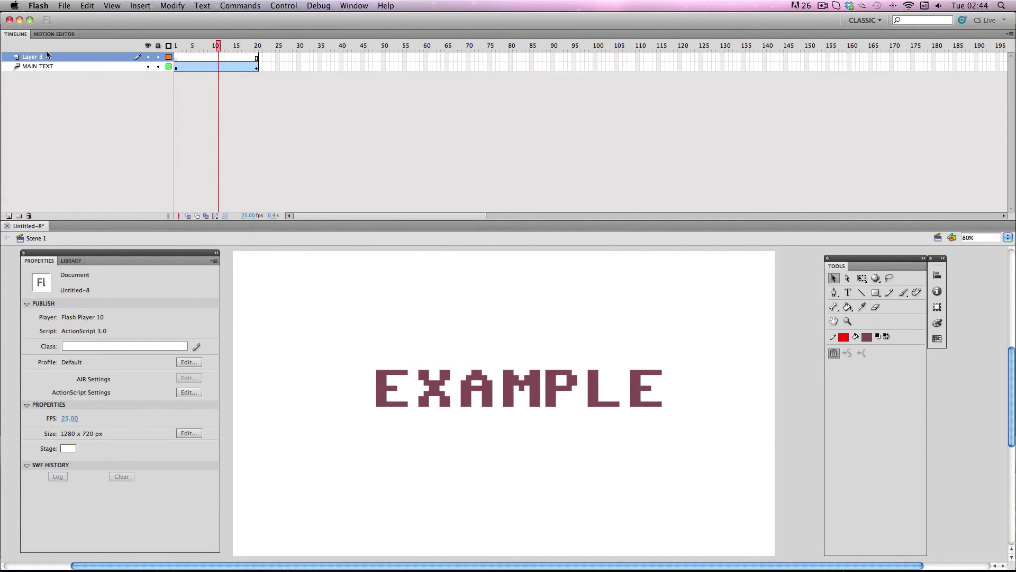
drag(50, 53, 50, 77)
double_click(45, 66)
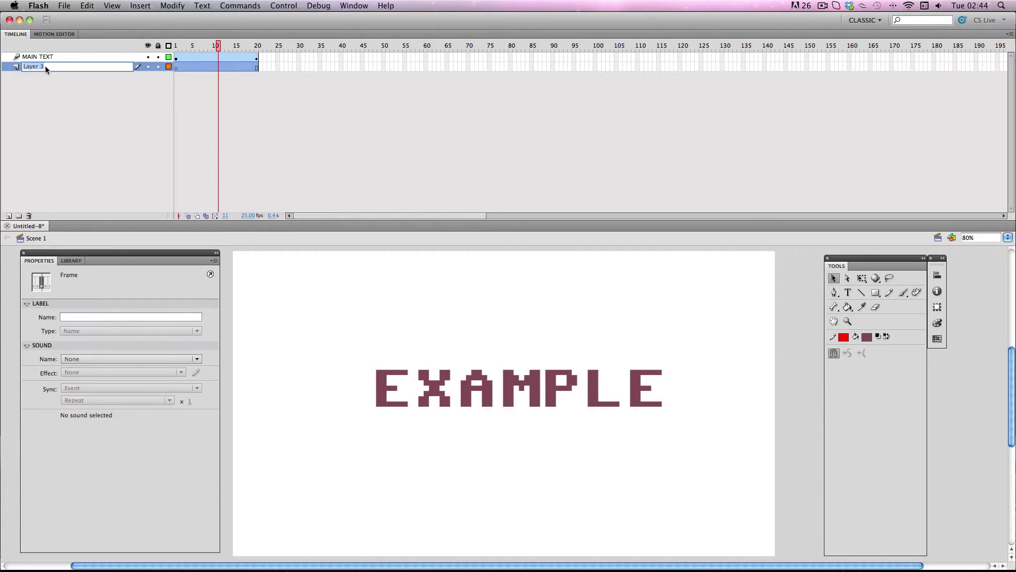
text(UNDE)
text(RNEATH TEXT)
key(Return)
- Paste the copied tween into UNDERNEATH TEXT and lock the MAIN TEXT layer
click(87, 65)
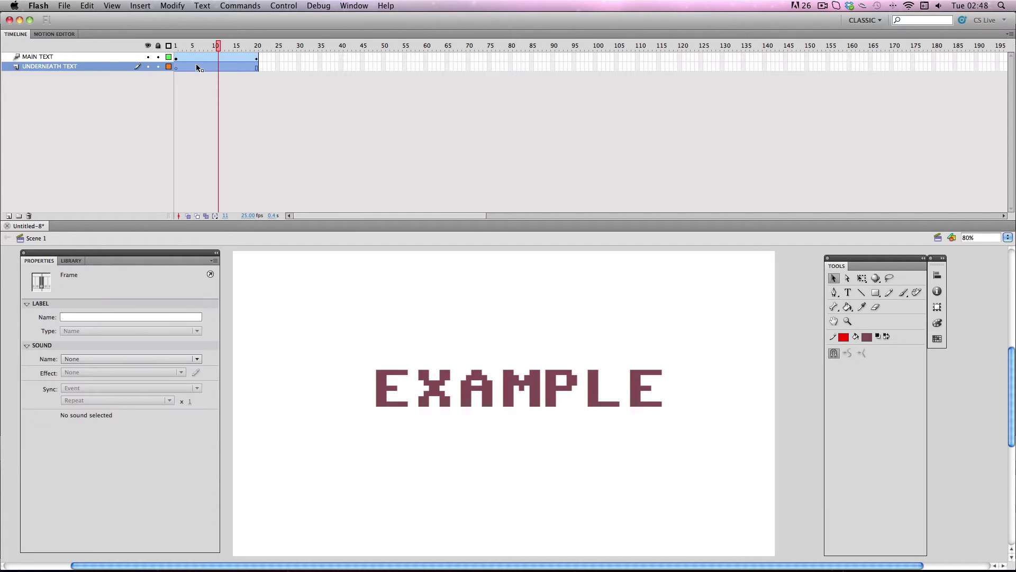
right_click(197, 64)
click(238, 210)
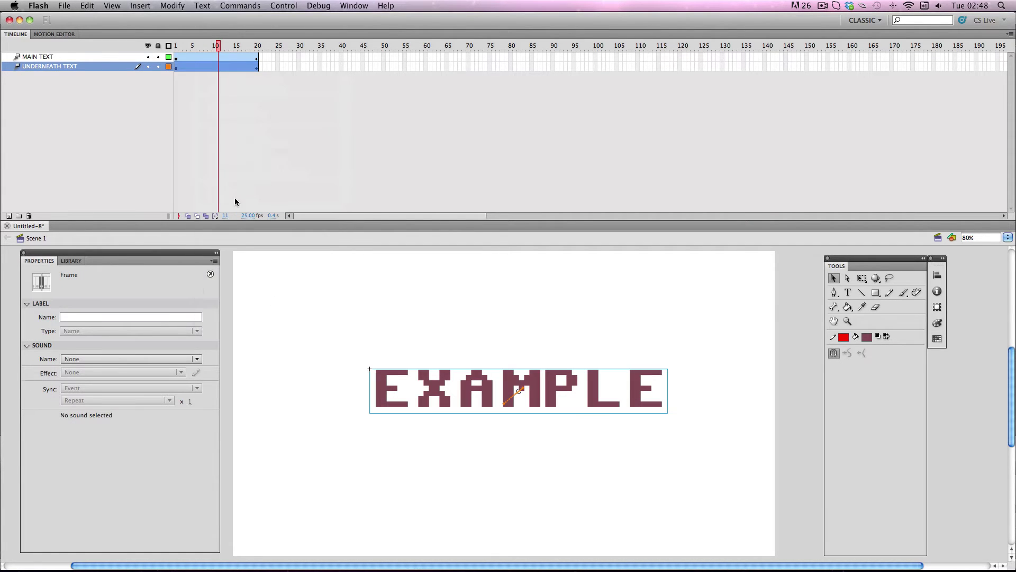
click(157, 57)
click(176, 45)
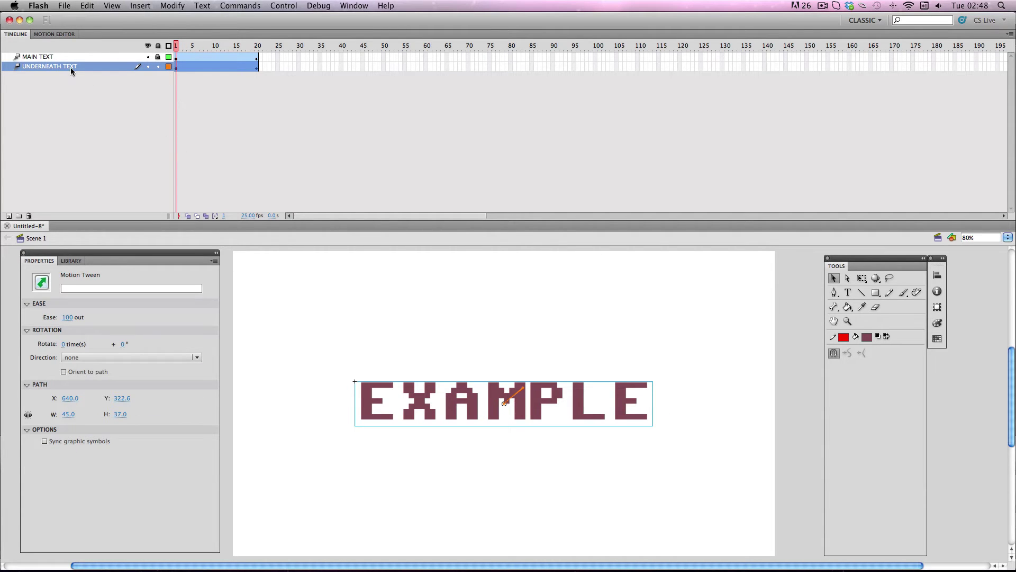
- Give the underneath EXAMPLE instance a Brightness colour effect of -20%
click(375, 393)
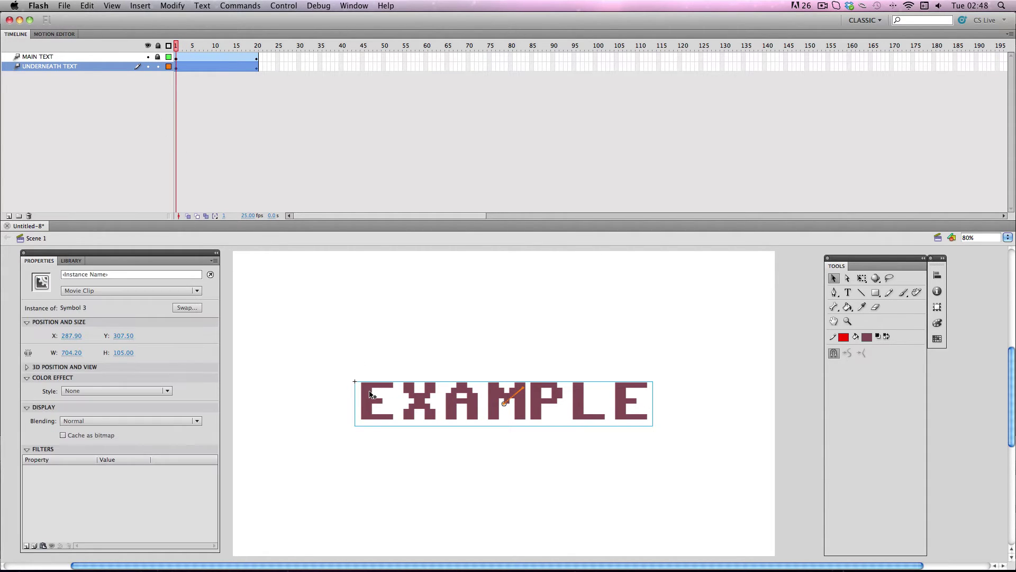
click(98, 392)
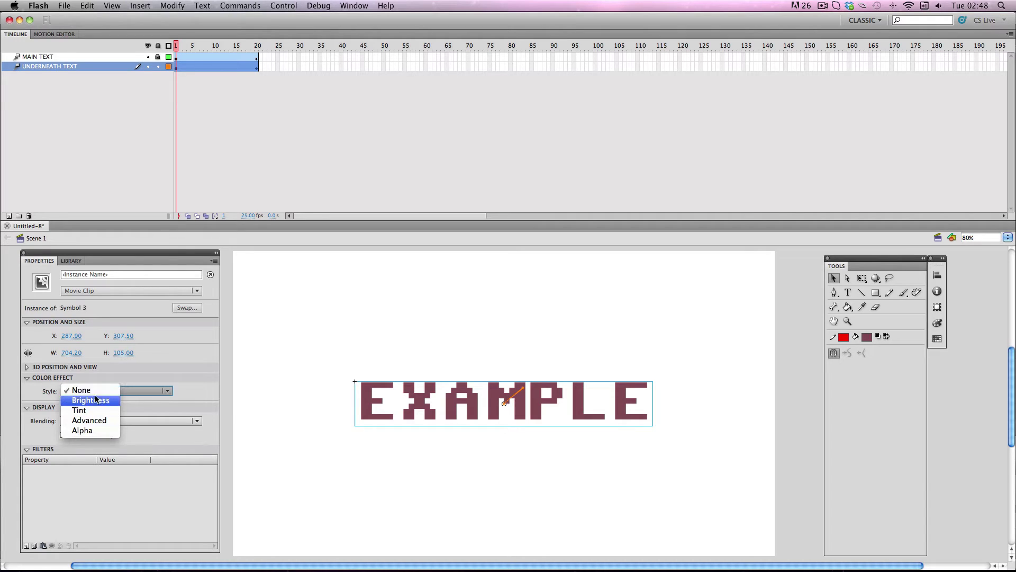
click(96, 401)
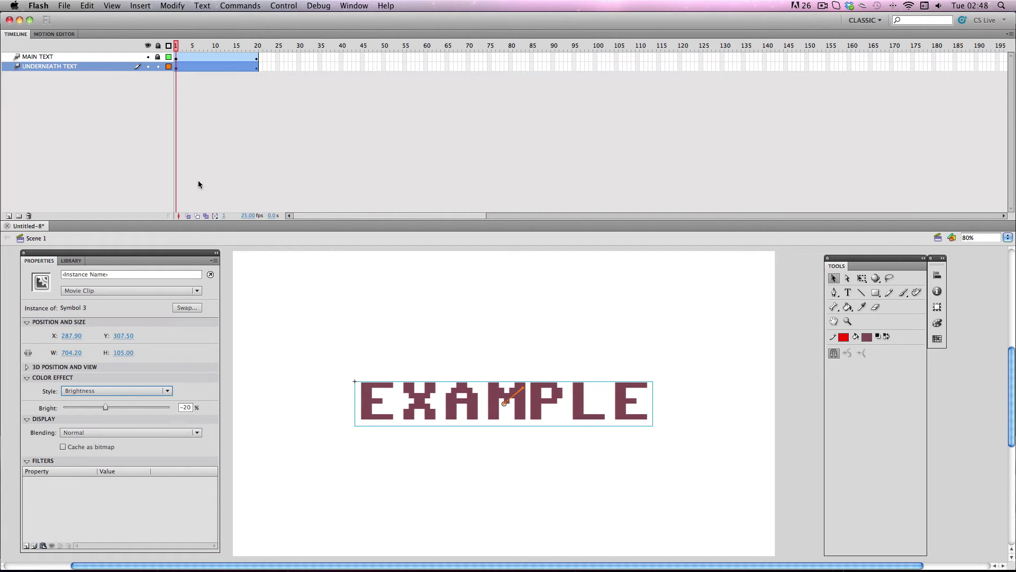
- Copy the UNDERNEATH TEXT frames, add Layers 4–13, and drag UNDERNEATH TEXT back under MAIN TEXT
right_click(199, 69)
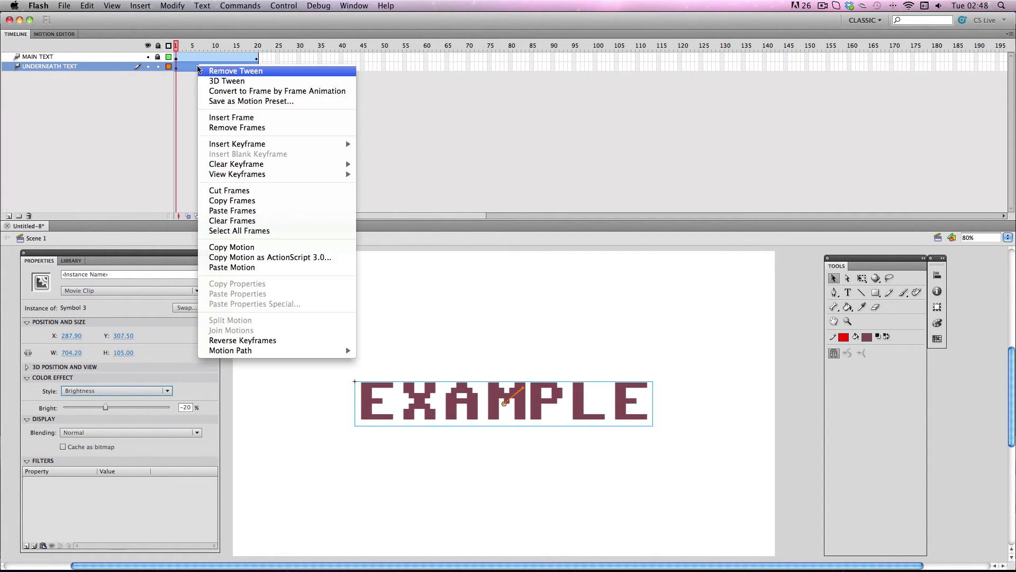
click(217, 200)
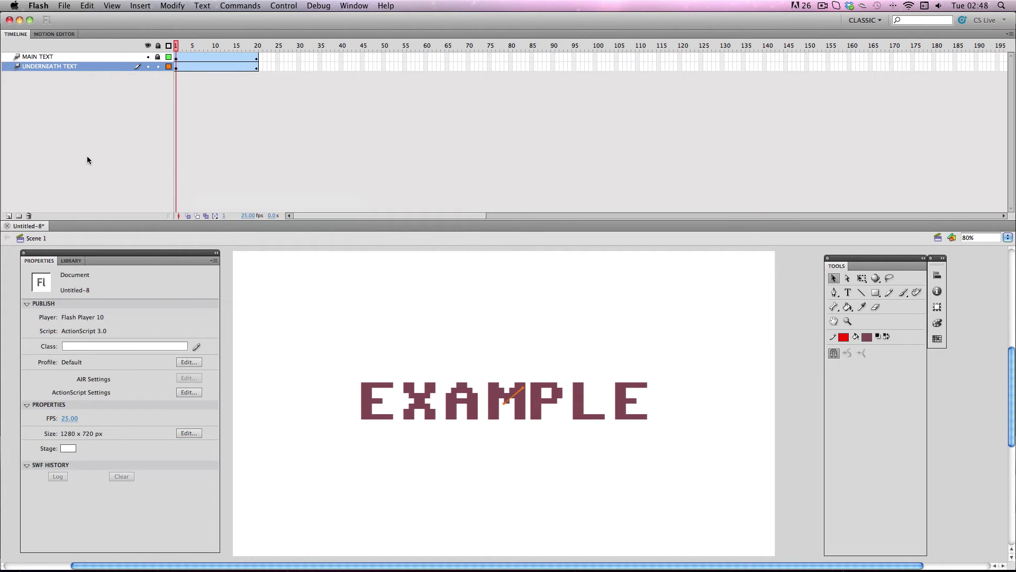
click(8, 216)
click(9, 216)
click(8, 215)
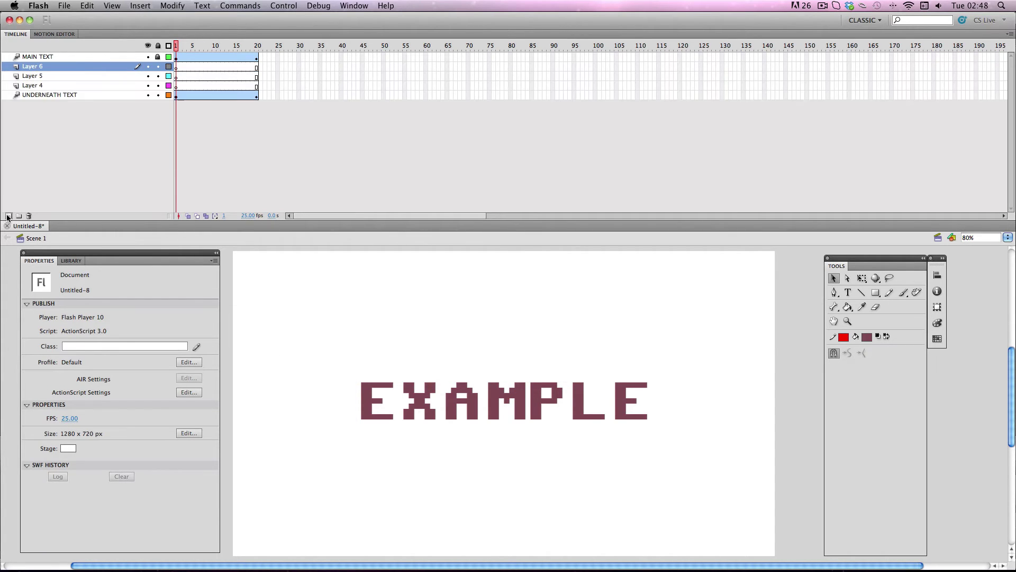
click(8, 215)
click(8, 216)
click(9, 215)
click(9, 216)
click(8, 215)
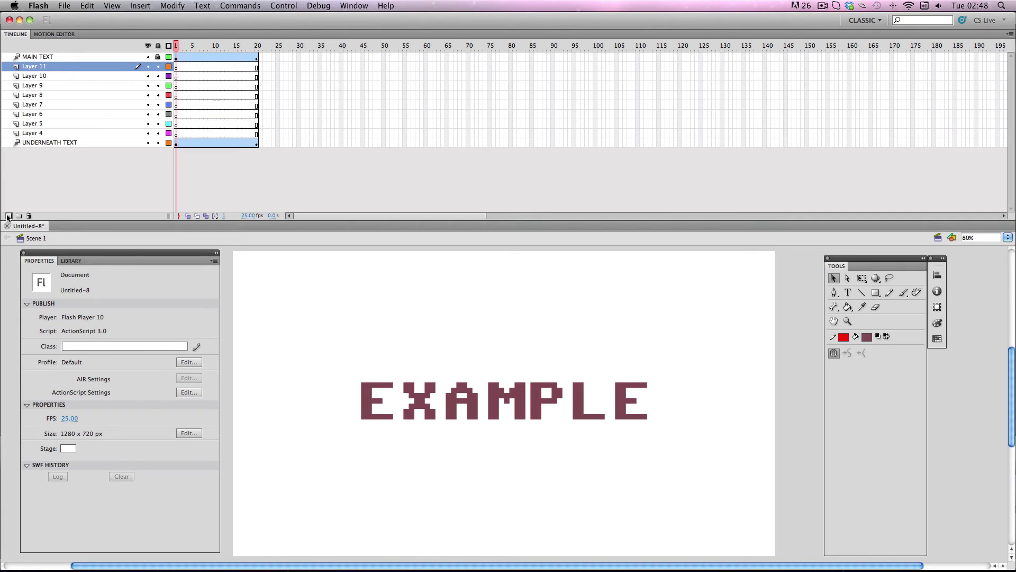
click(8, 216)
click(9, 215)
click(62, 164)
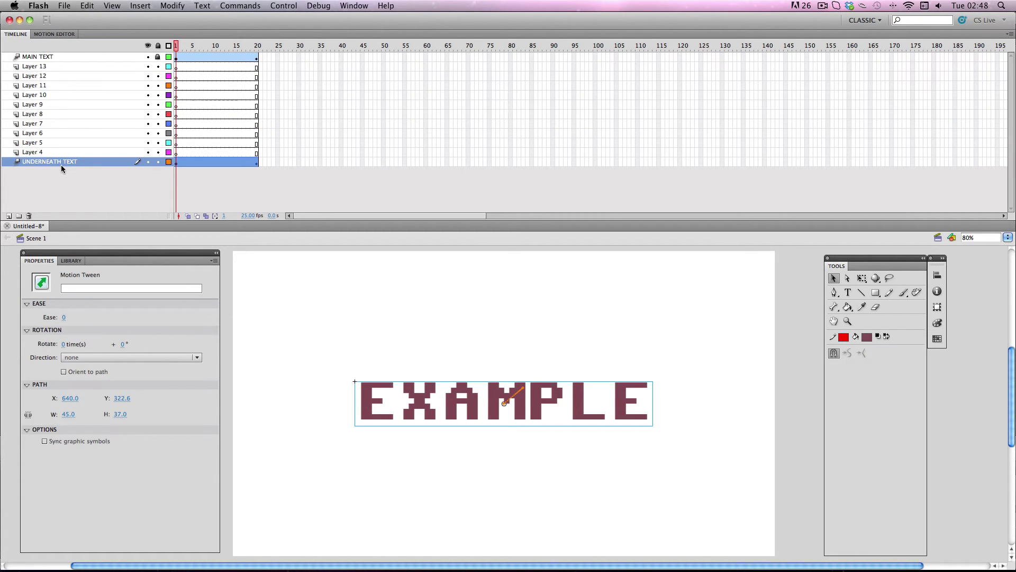
drag(60, 163, 70, 68)
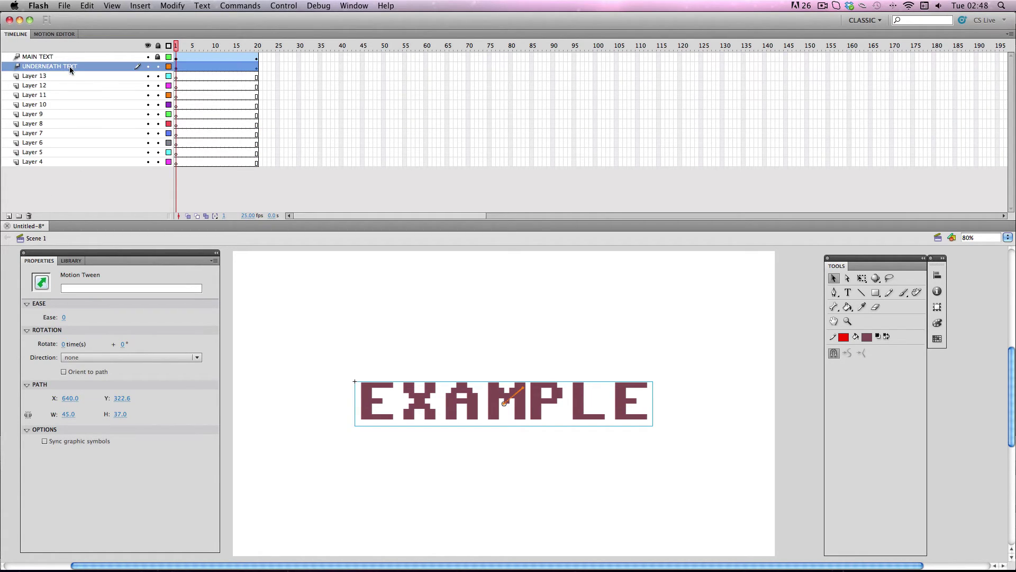
- Paste the copied UNDERNEATH TEXT tween into Layers 13 down to 9
click(72, 71)
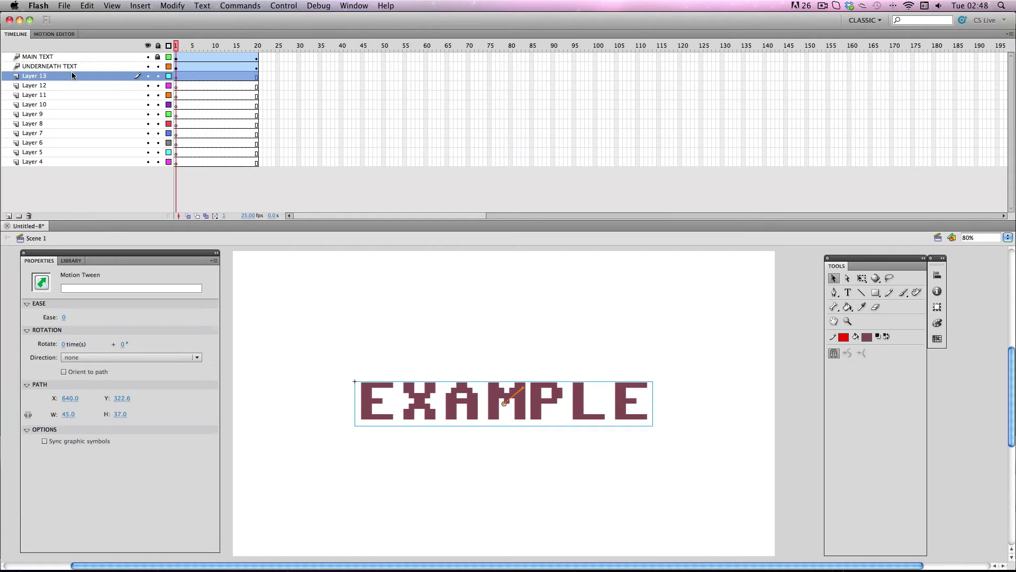
right_click(197, 79)
click(230, 221)
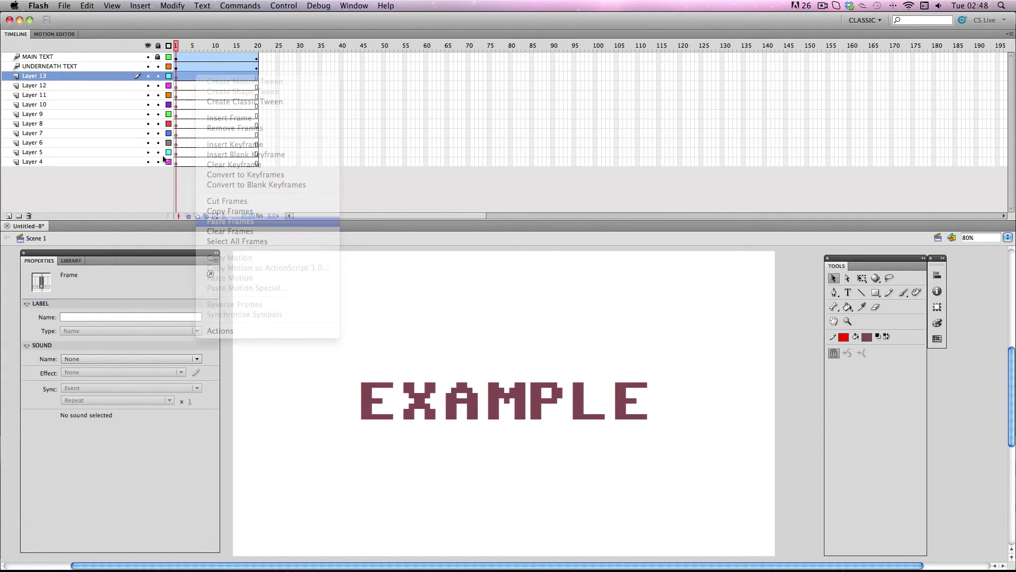
click(98, 85)
right_click(189, 85)
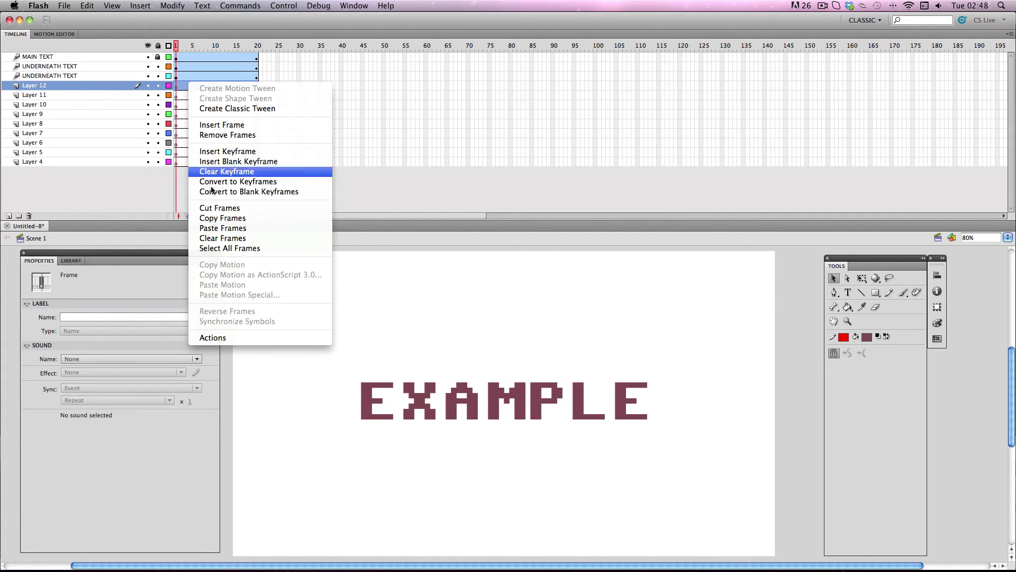
click(227, 226)
click(82, 94)
right_click(192, 94)
click(227, 240)
click(87, 104)
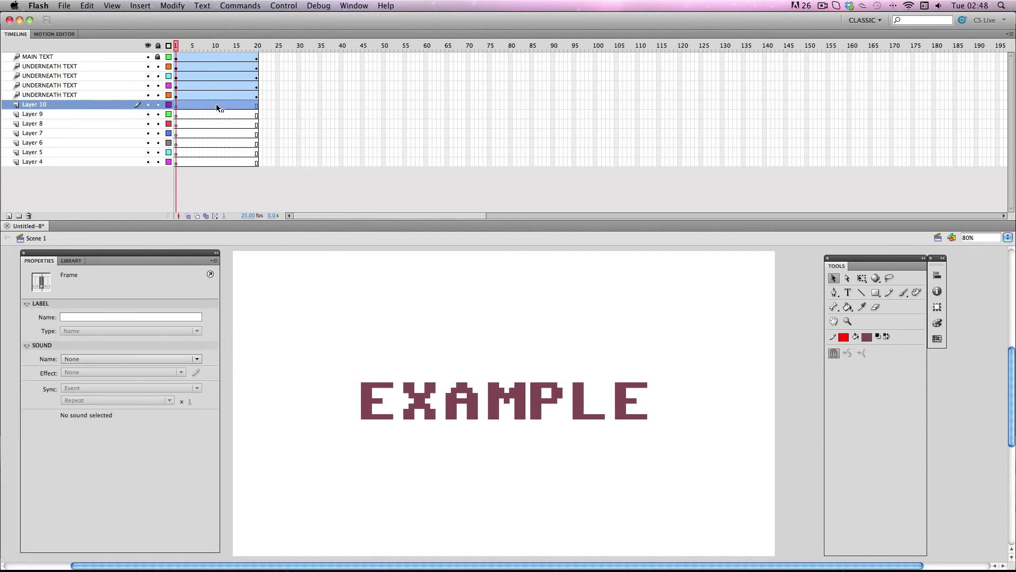
key(ctrl+alt+v)
right_click(217, 114)
click(241, 259)
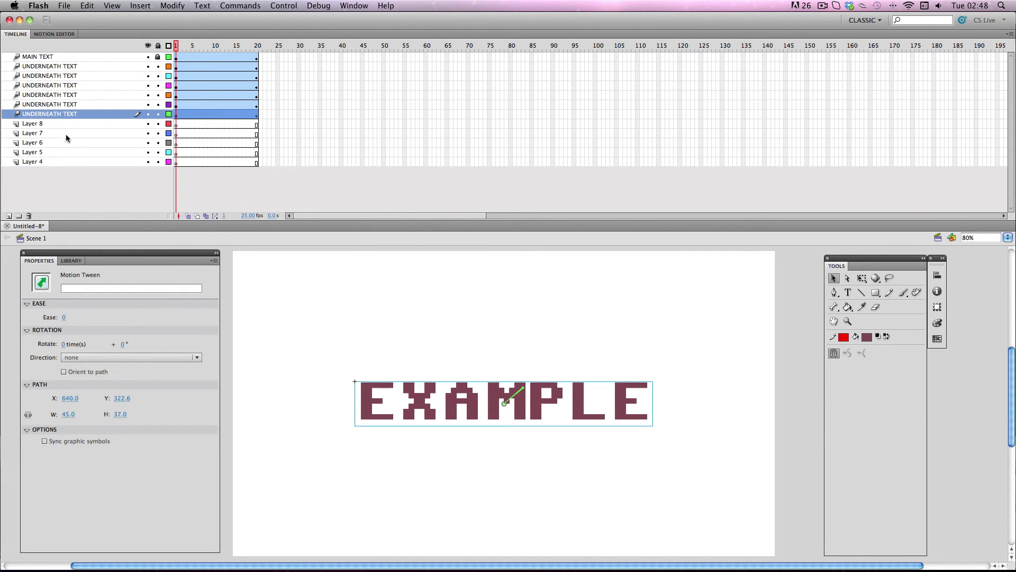
- Paste the copied UNDERNEATH TEXT tween into Layers 8 down to 4
click(66, 124)
right_click(207, 123)
click(238, 268)
click(88, 133)
right_click(208, 133)
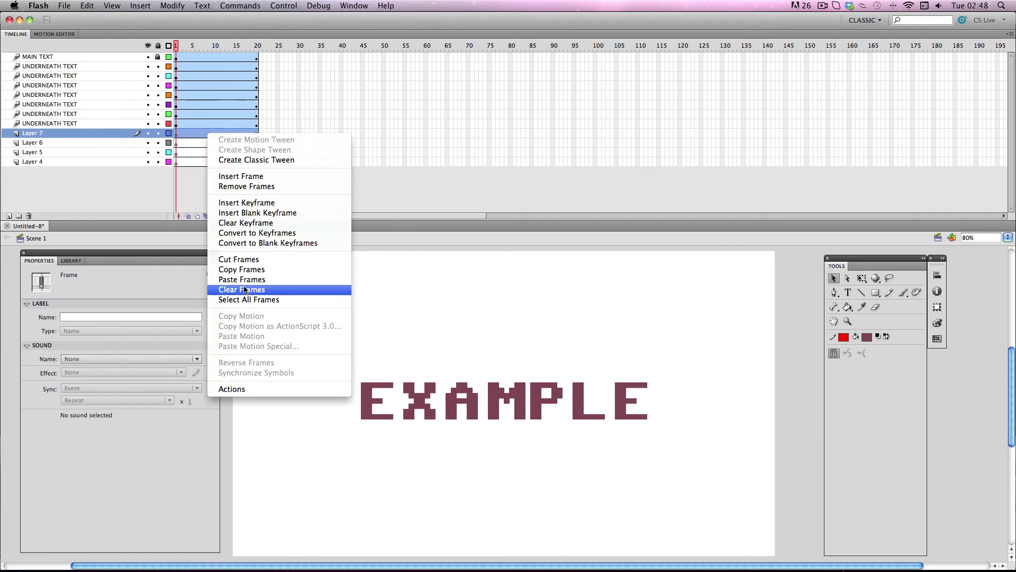
click(238, 278)
click(106, 142)
right_click(206, 143)
click(239, 284)
click(102, 152)
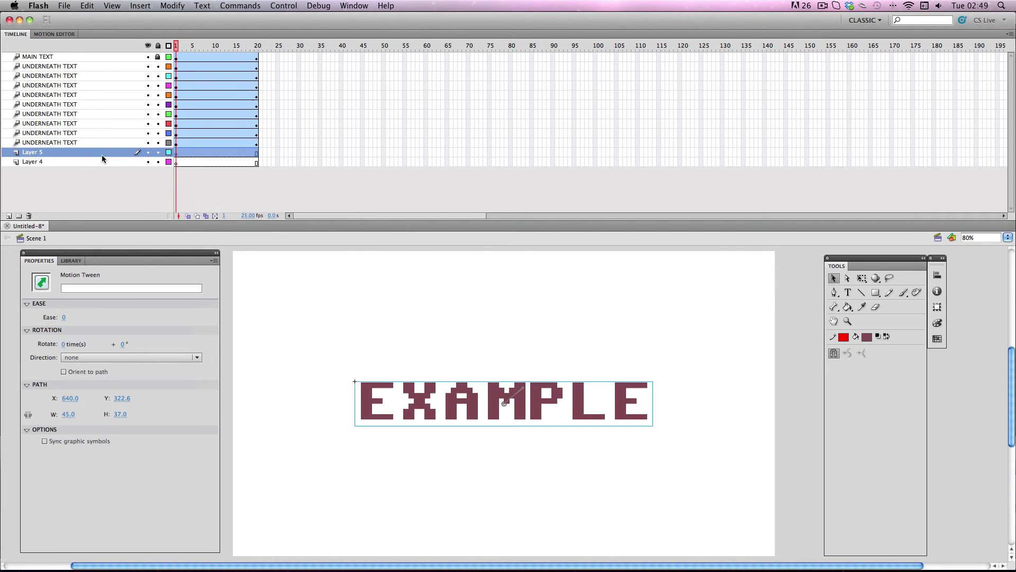
right_click(206, 152)
click(238, 294)
click(101, 162)
right_click(207, 162)
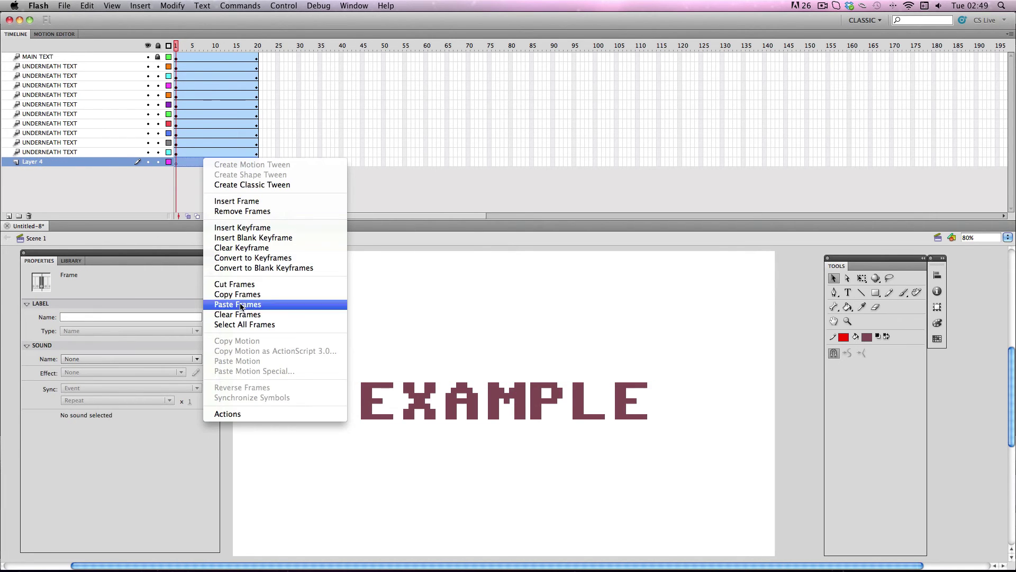
click(238, 303)
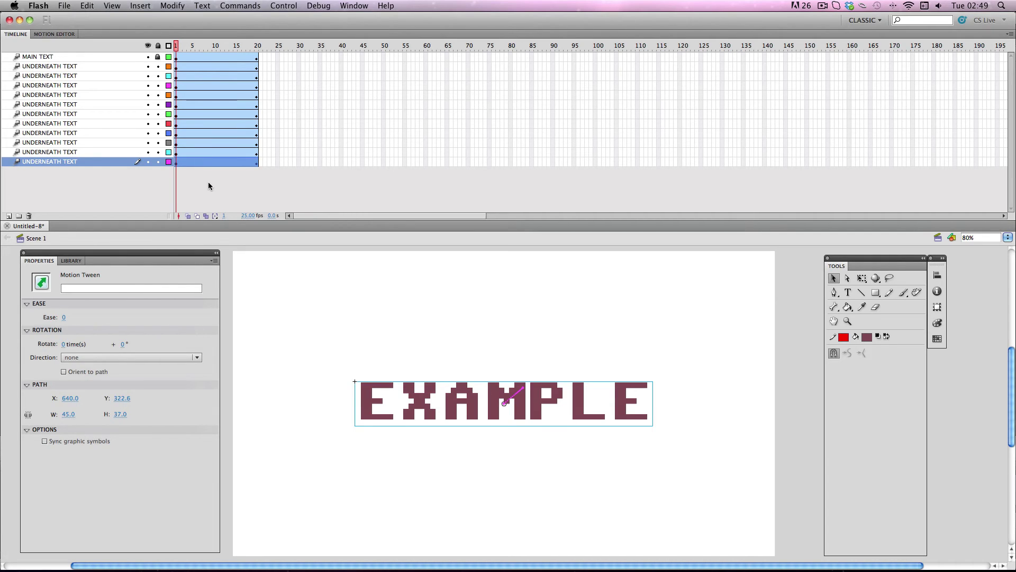
- Shift the second, third and fourth UNDERNEATH TEXT tweens one, two and three frames later
click(206, 67)
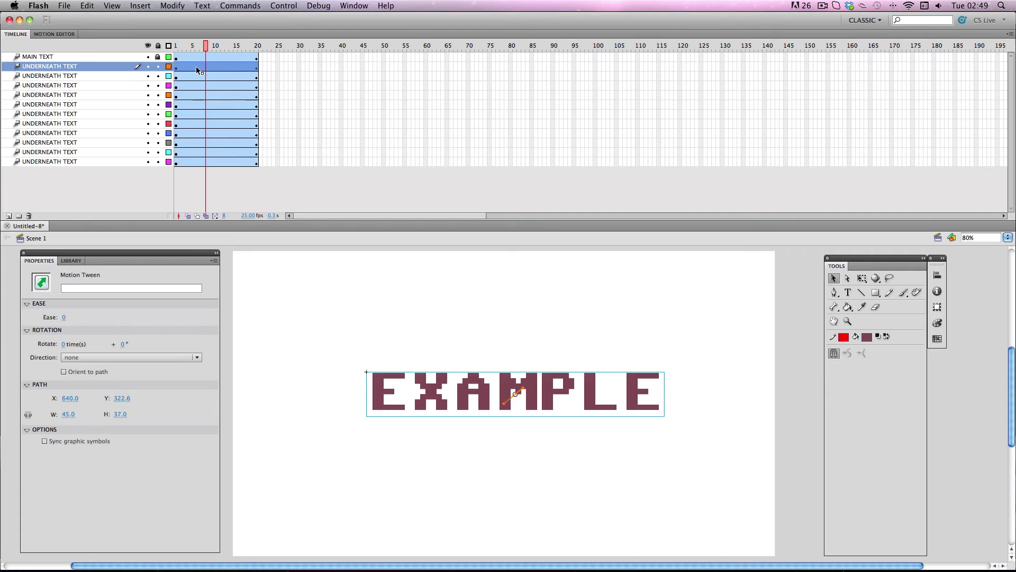
drag(197, 69, 267, 163)
click(204, 76)
click(210, 85)
click(209, 97)
- Delay the lower UNDERNEATH TEXT tweens further so the stack ends near frame 31
click(197, 105)
click(208, 116)
click(211, 123)
click(236, 133)
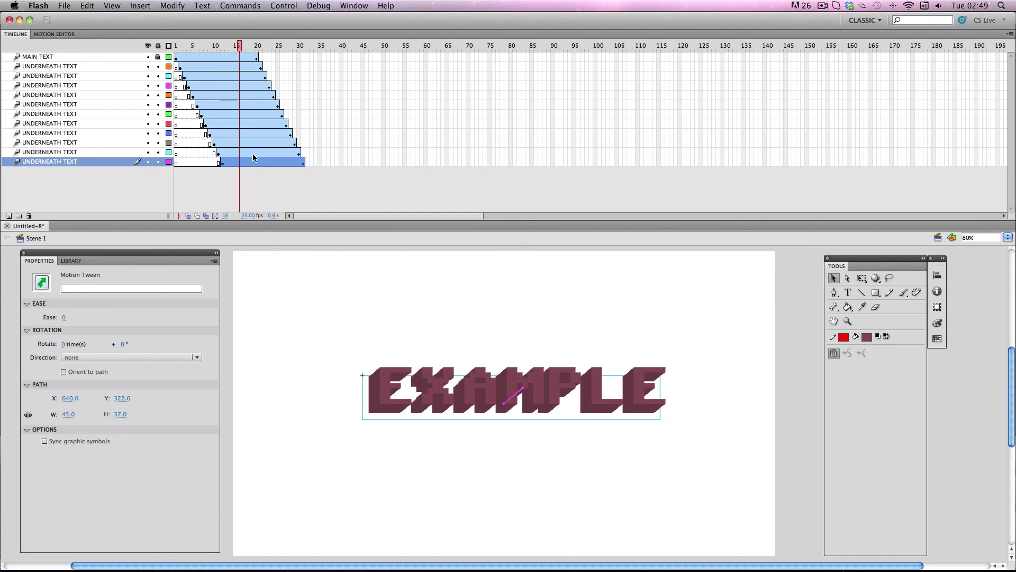
click(215, 57)
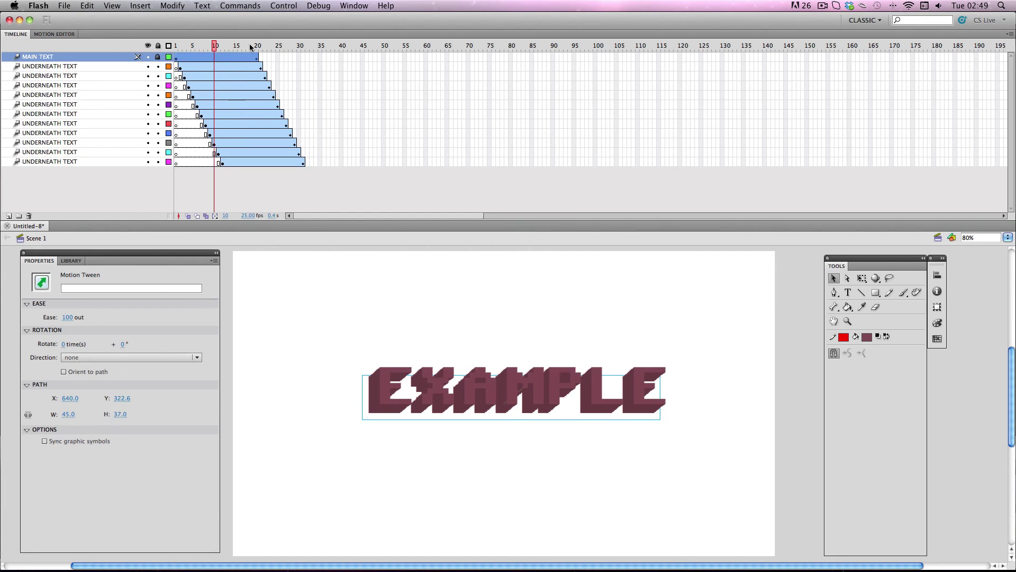
click(256, 47)
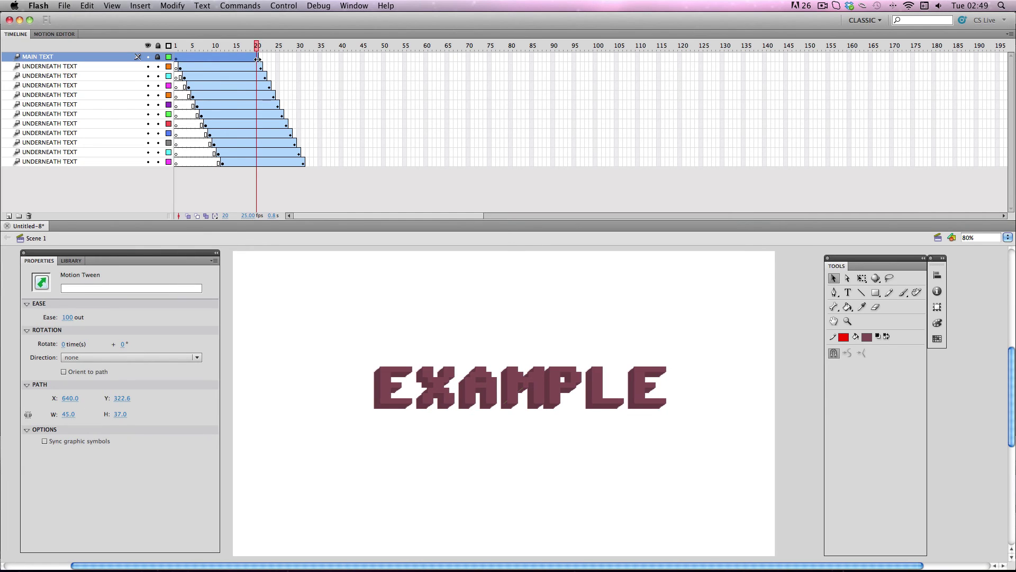
- Remove all frames past frame 20 on every layer and replay the animation
drag(261, 57, 310, 164)
right_click(269, 65)
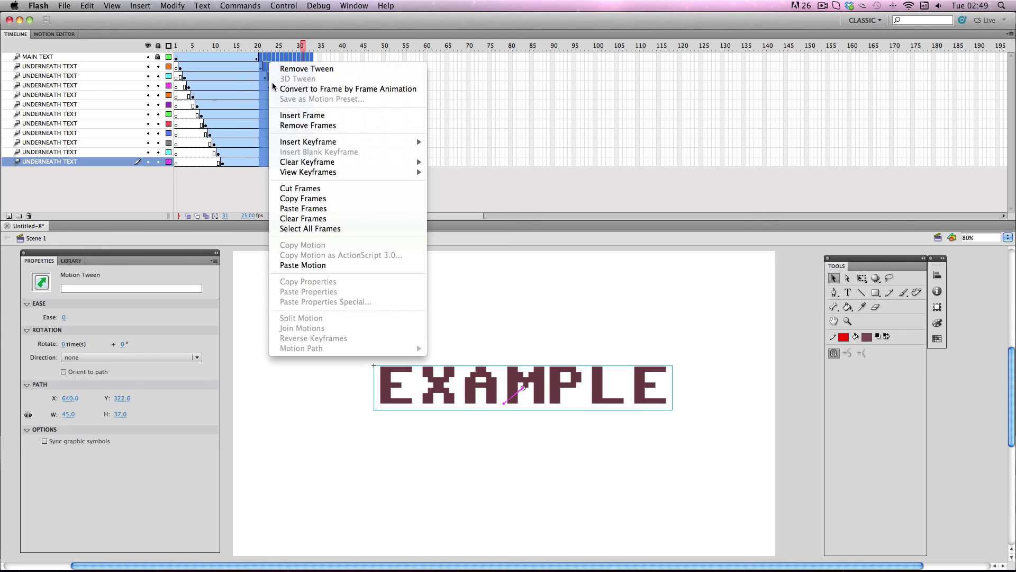
click(287, 126)
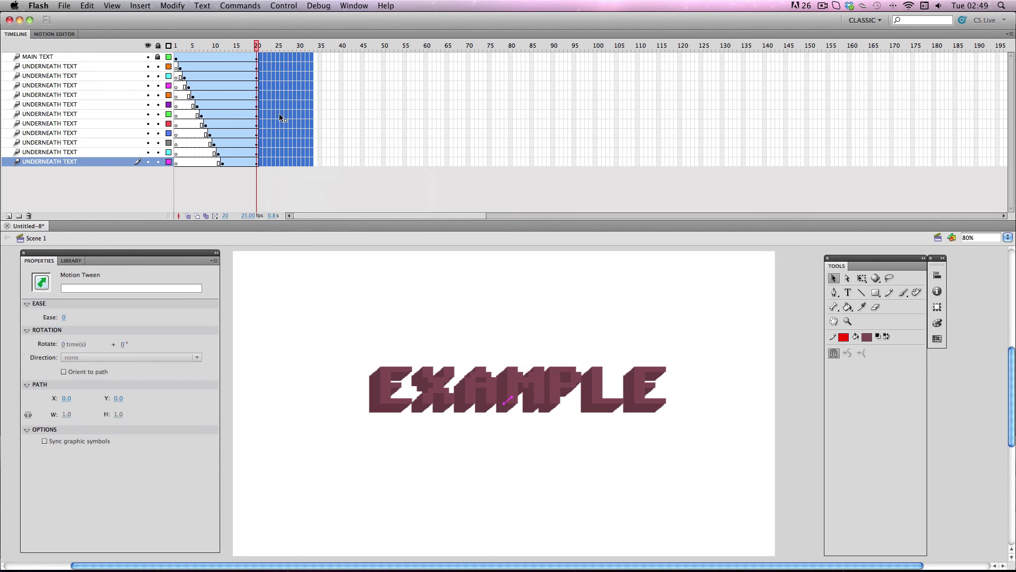
click(332, 100)
key(Return)
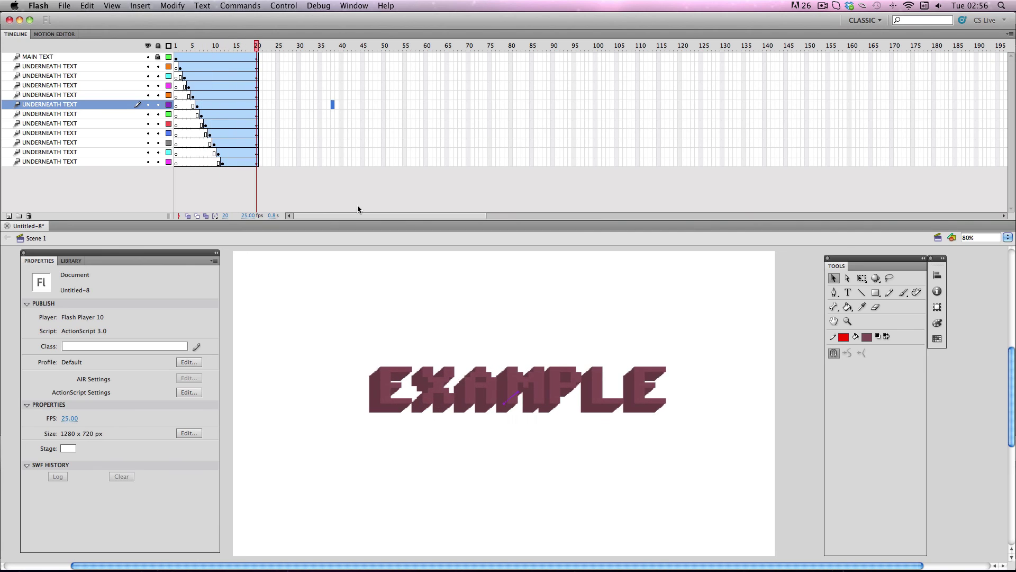
key(Return)
key(Return)
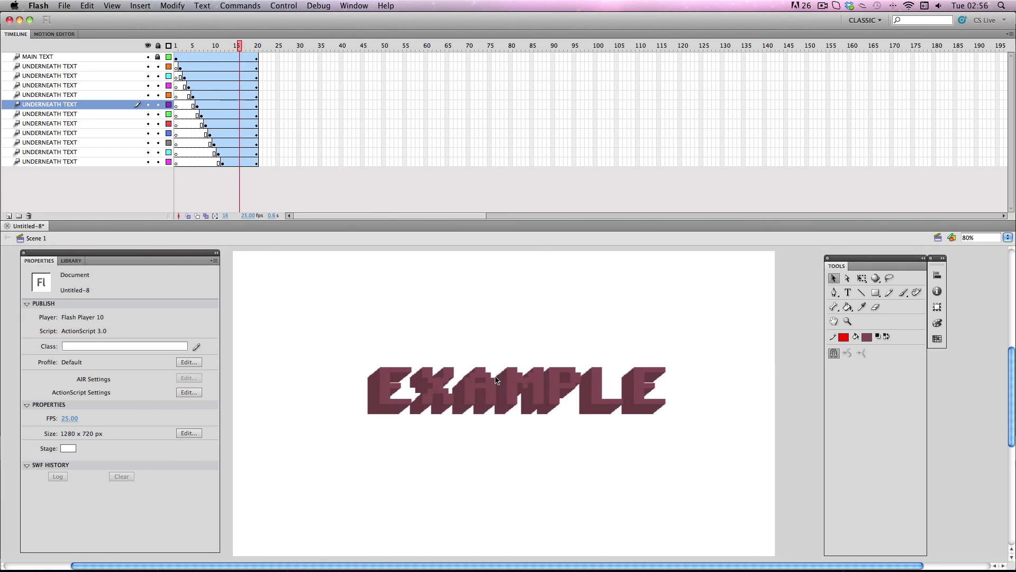
key(Return)
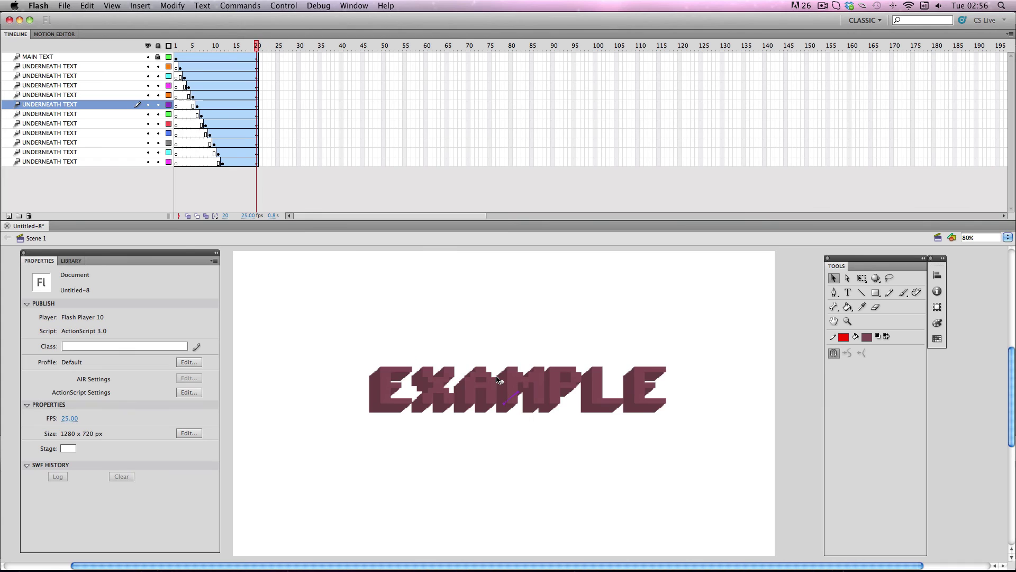
key(Return)
key(Return)
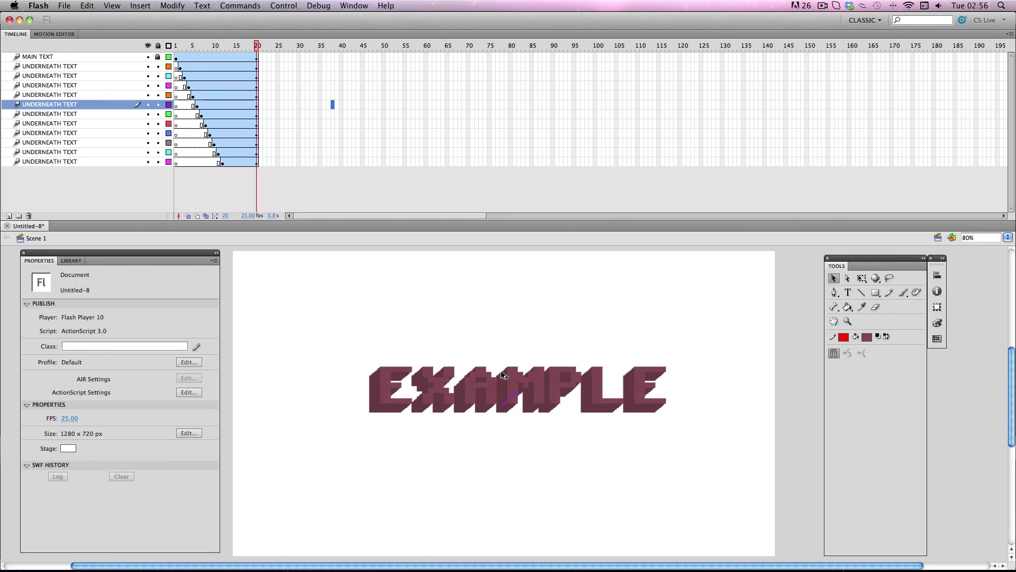